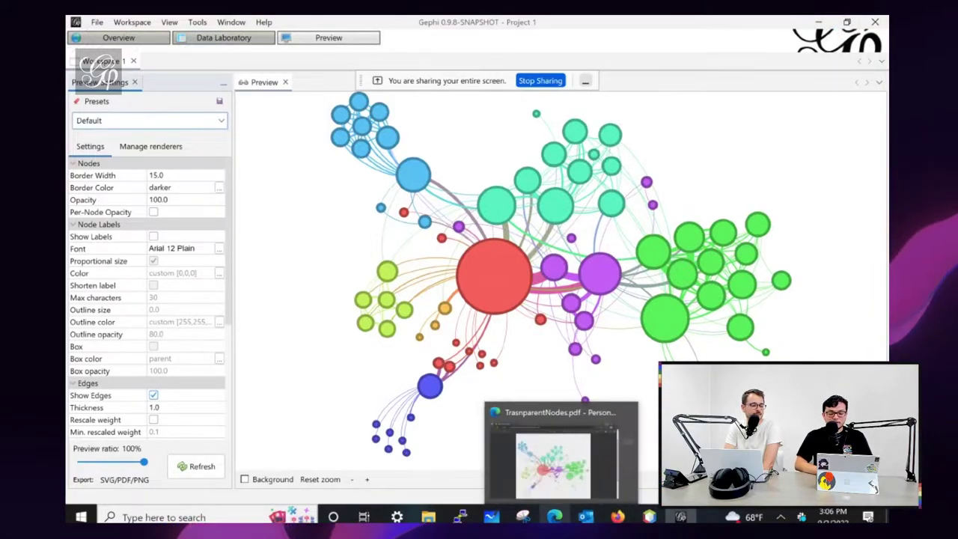
pyautogui.click(524, 450)
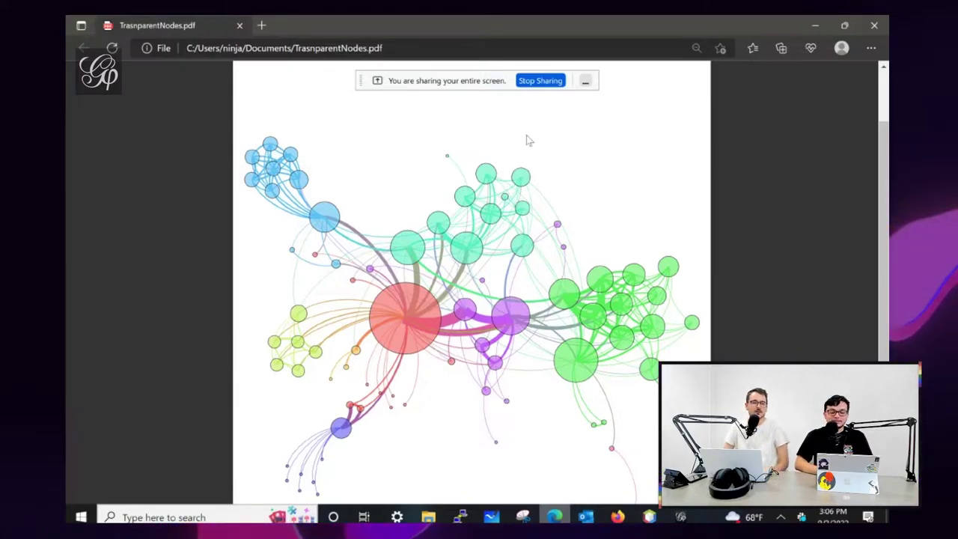
pyautogui.moveTo(479, 73)
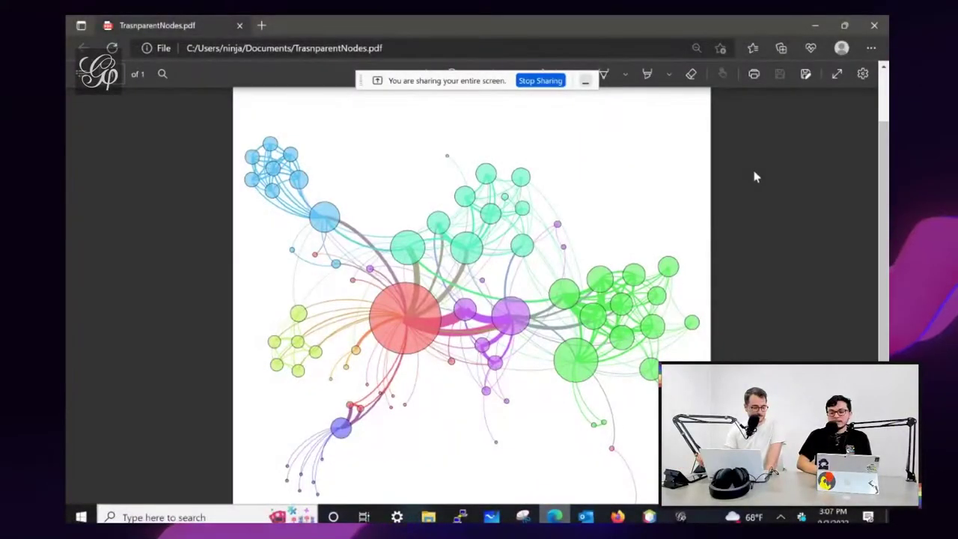
pyautogui.scroll(-2, 756, 177)
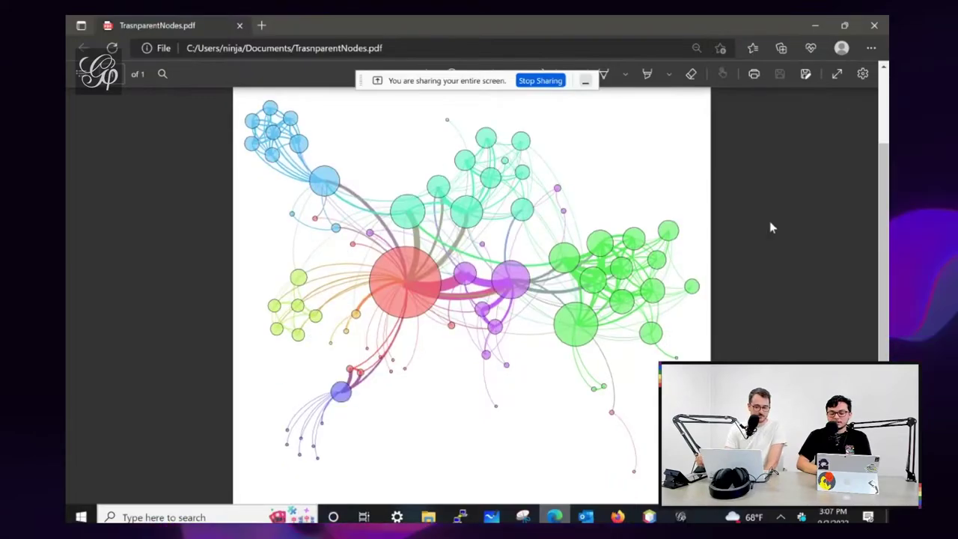